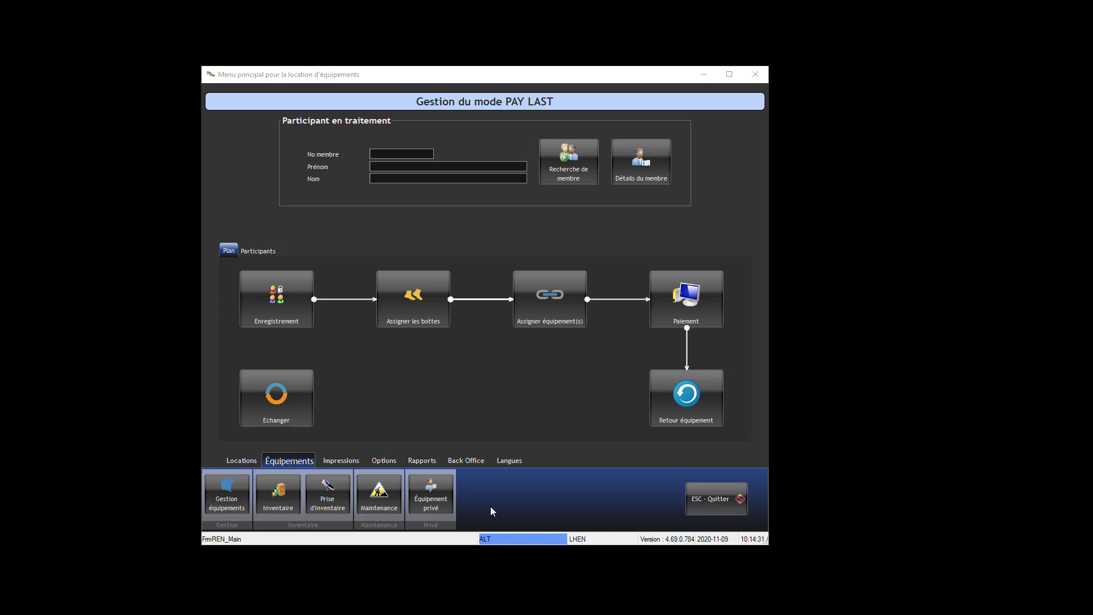
click(233, 459)
click(233, 459)
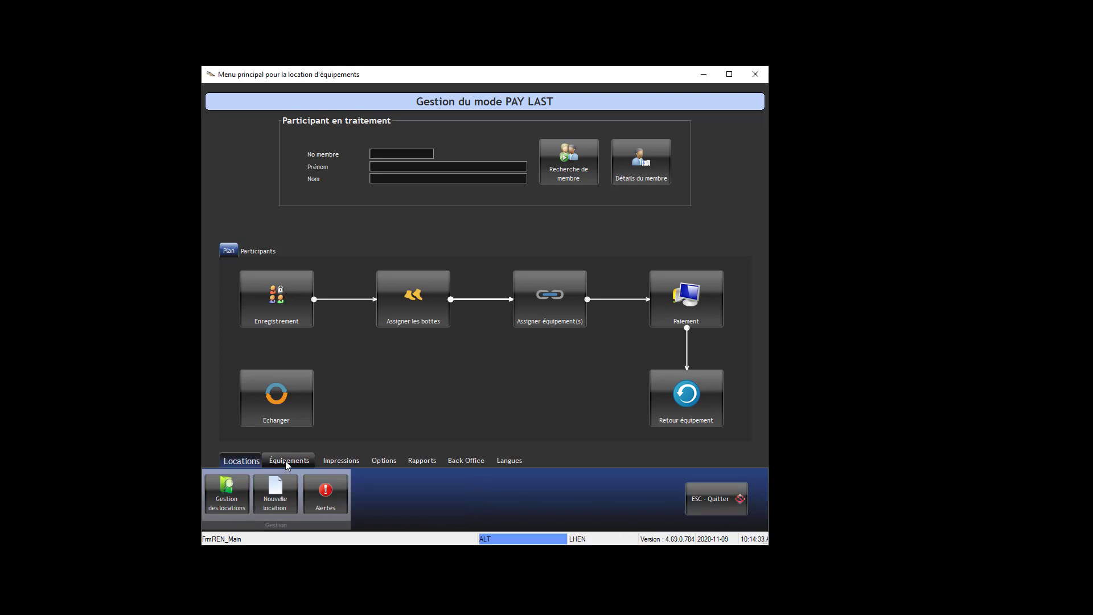
click(286, 462)
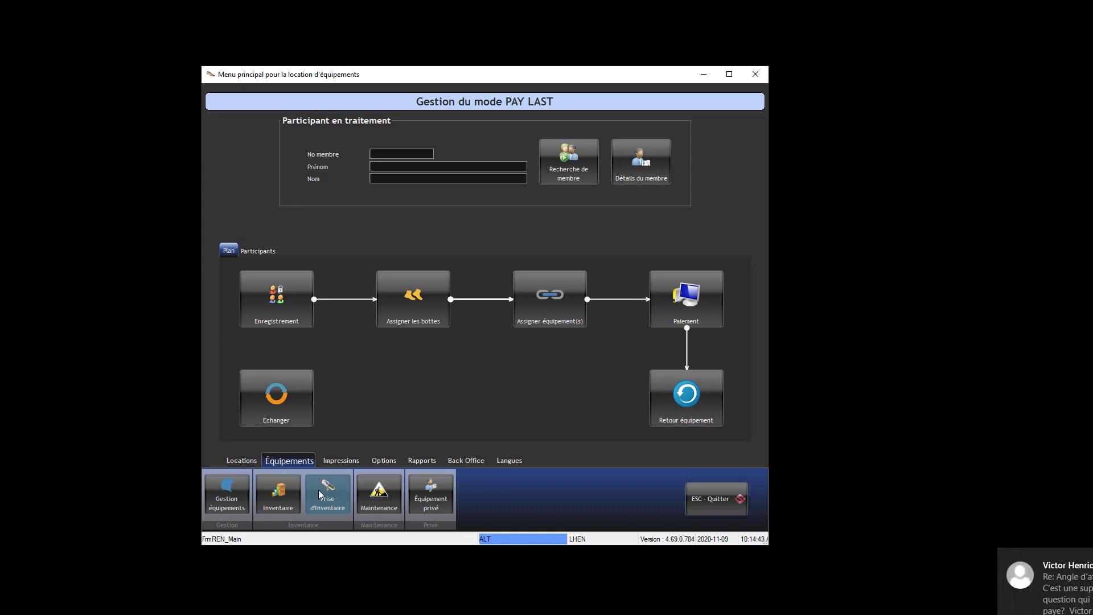
Open inventory taking for skis and select the 70 Cms length and HEAD brand in the new-equipment form.
click(323, 490)
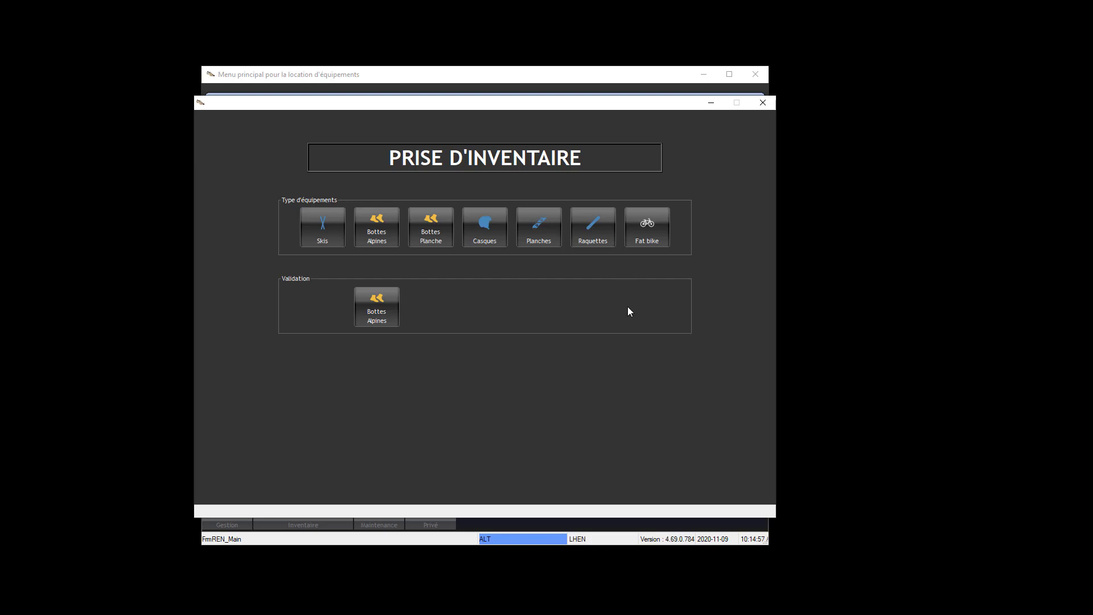
click(326, 238)
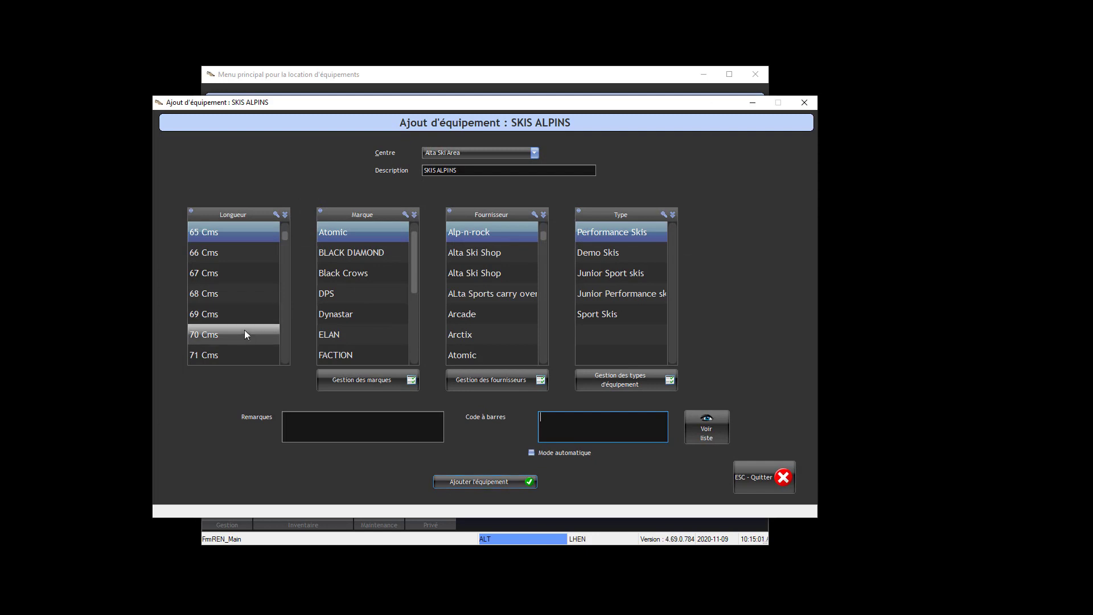
click(245, 334)
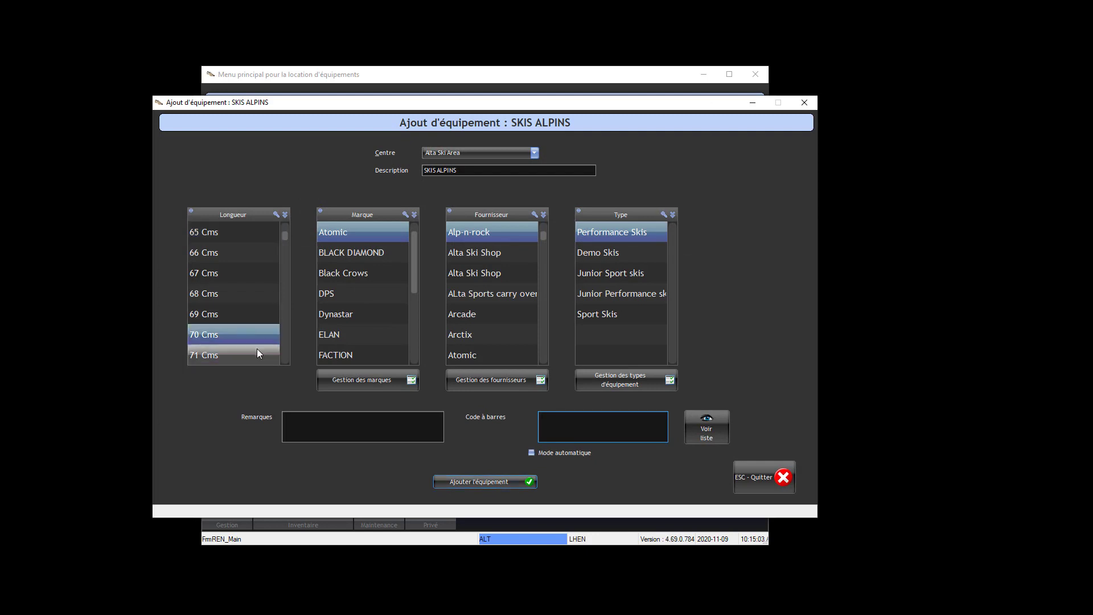
scroll(336, 337, down, 1)
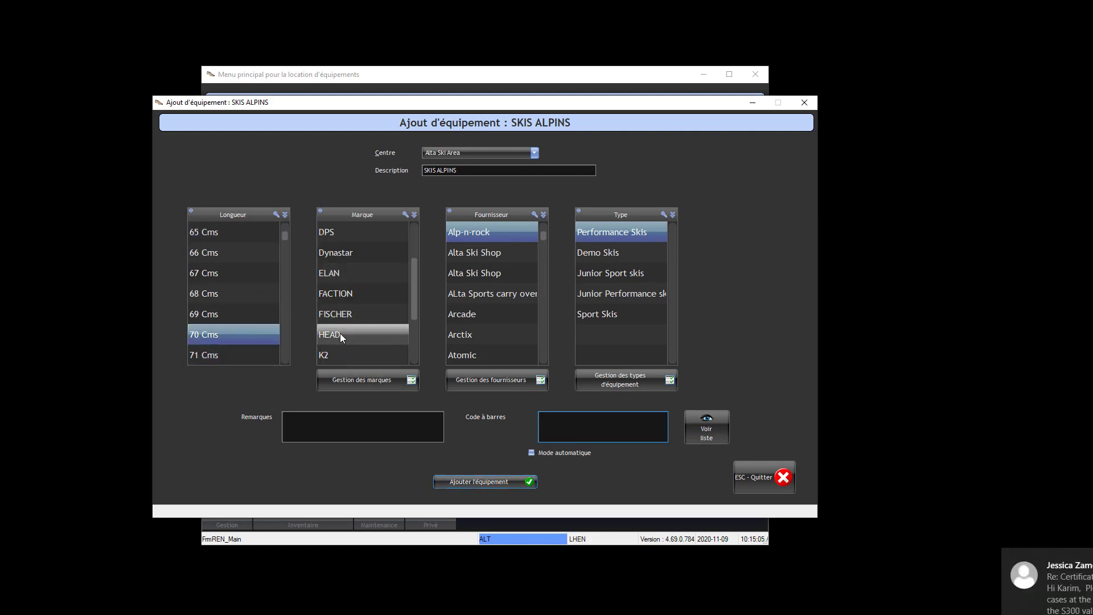
click(342, 337)
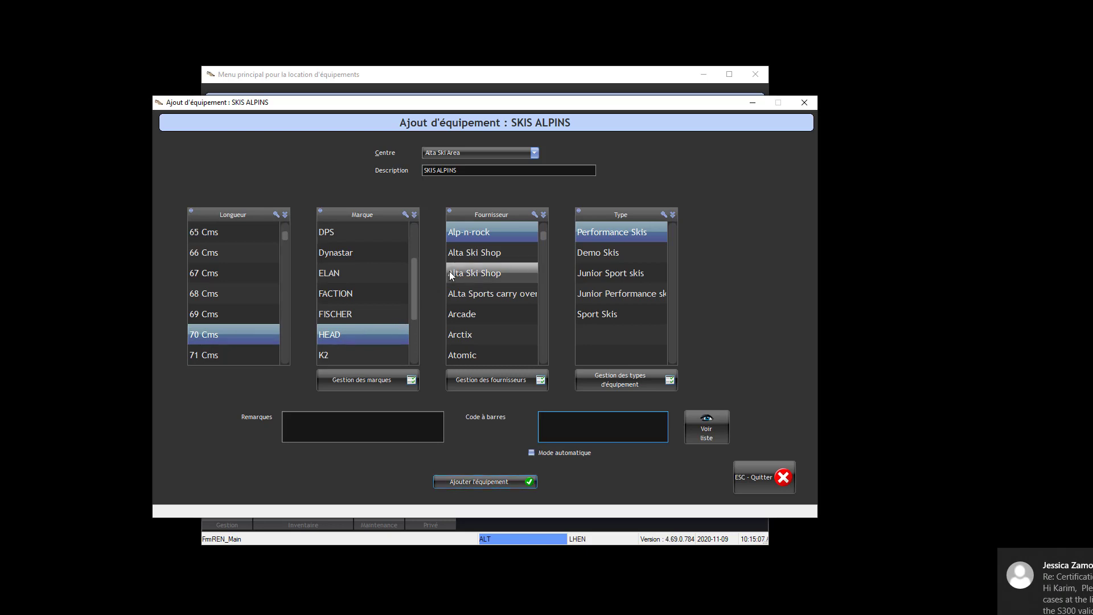
Select Head as the supplier and quit the alpine ski equipment form without adding it.
scroll(498, 304, down, 2)
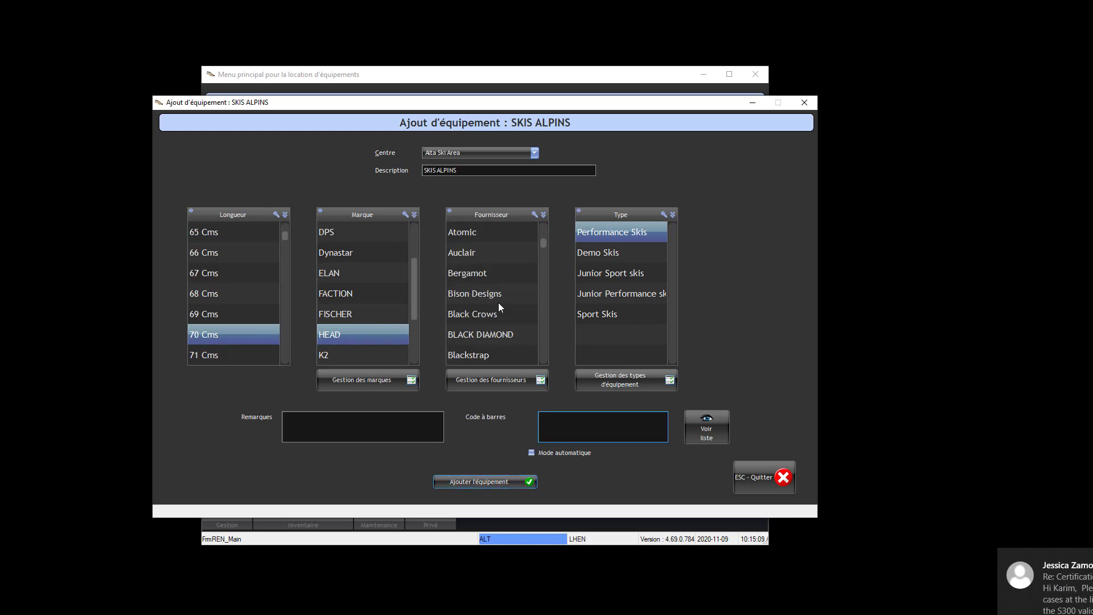
click(477, 236)
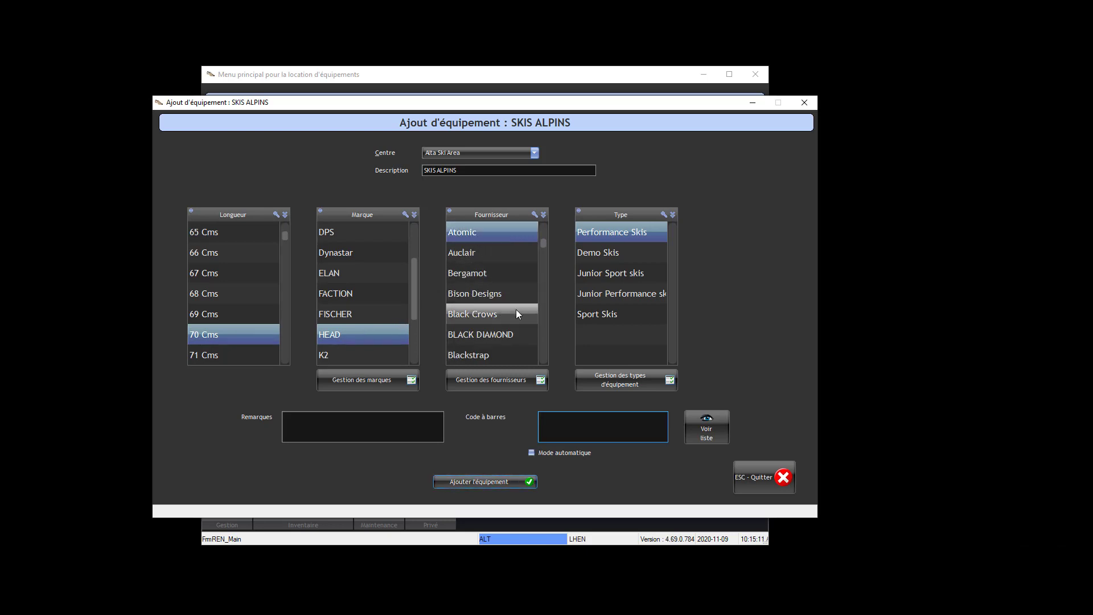
scroll(516, 309, down, 3)
scroll(510, 317, down, 4)
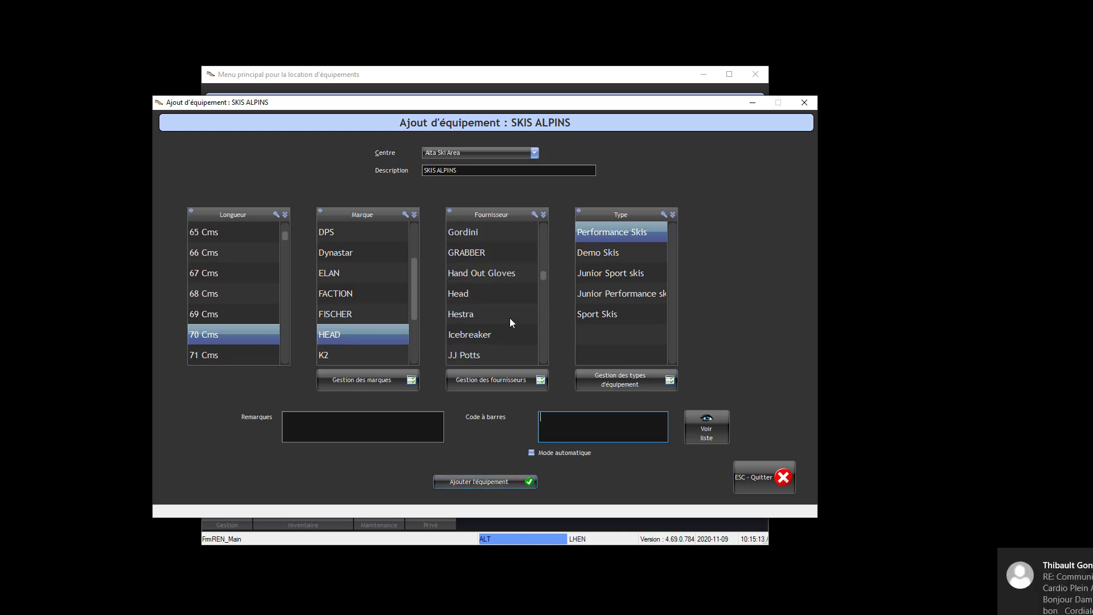
click(487, 293)
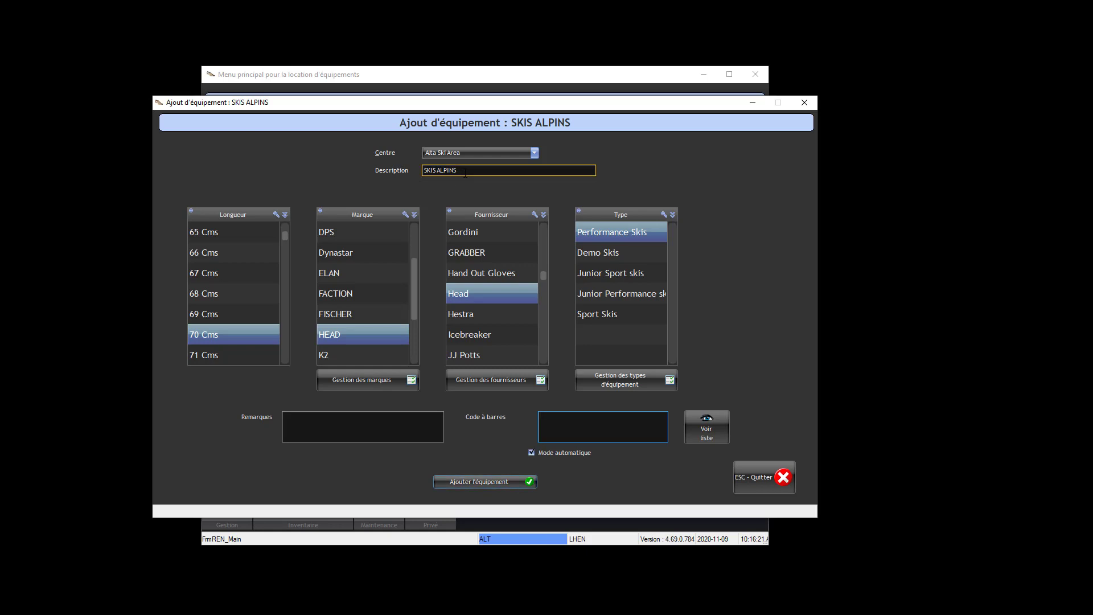
click(747, 476)
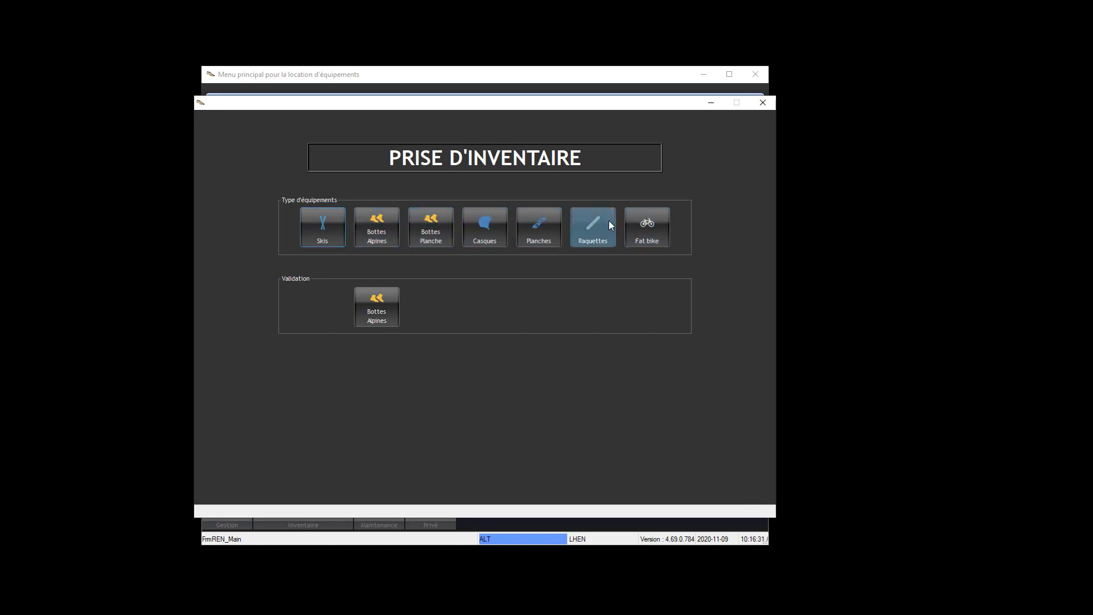
Close the inventory-taking window to return to the main menu.
right_click(686, 203)
click(708, 157)
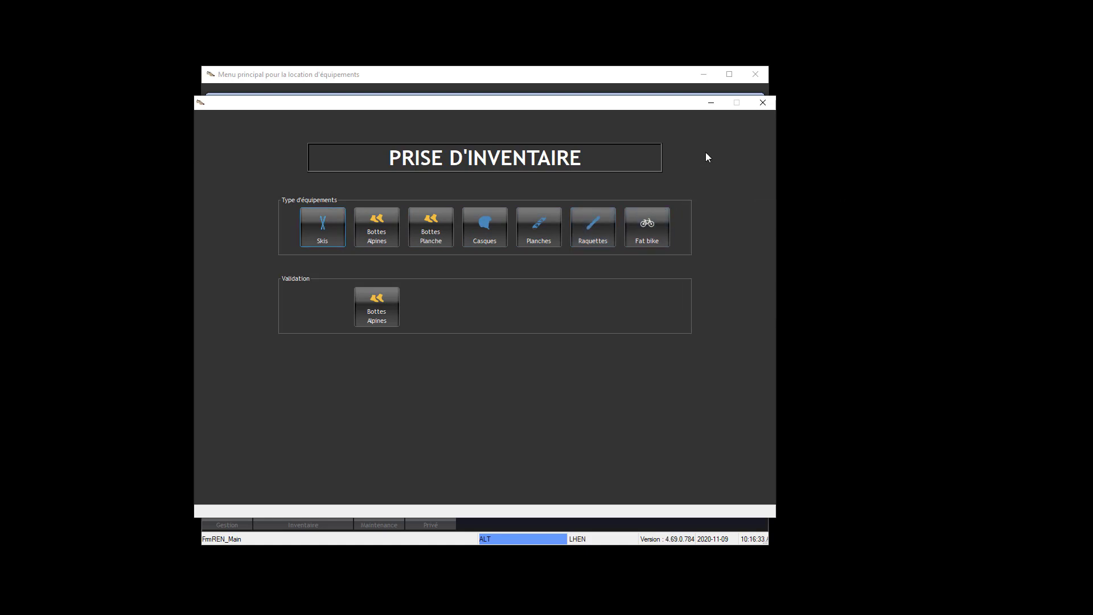
click(762, 107)
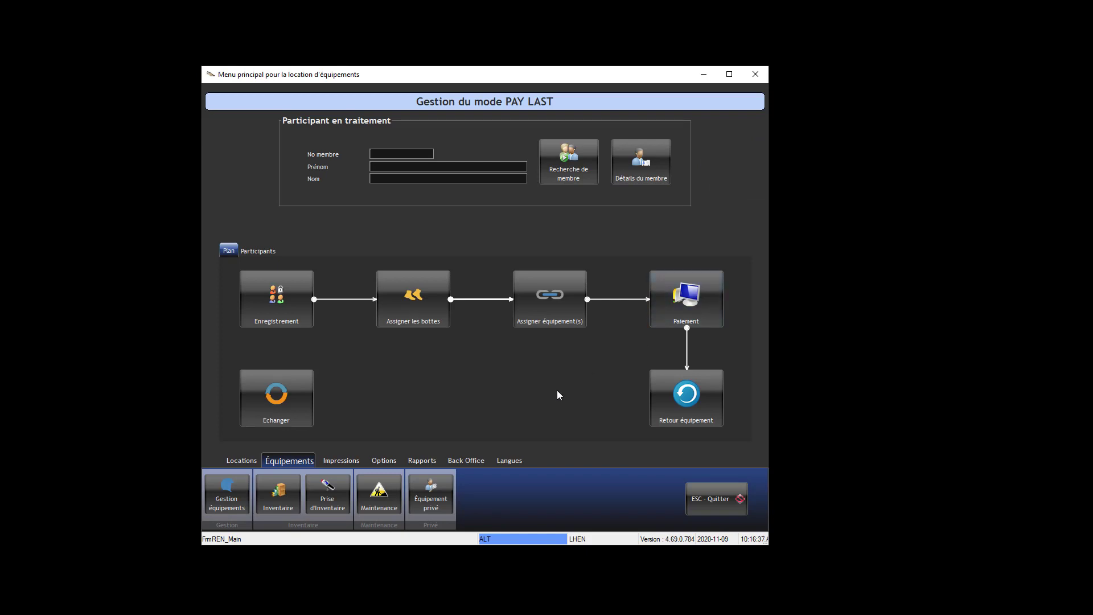
Open equipment management and filter for available SKIS ALPINS at Alta Ski Area.
click(228, 495)
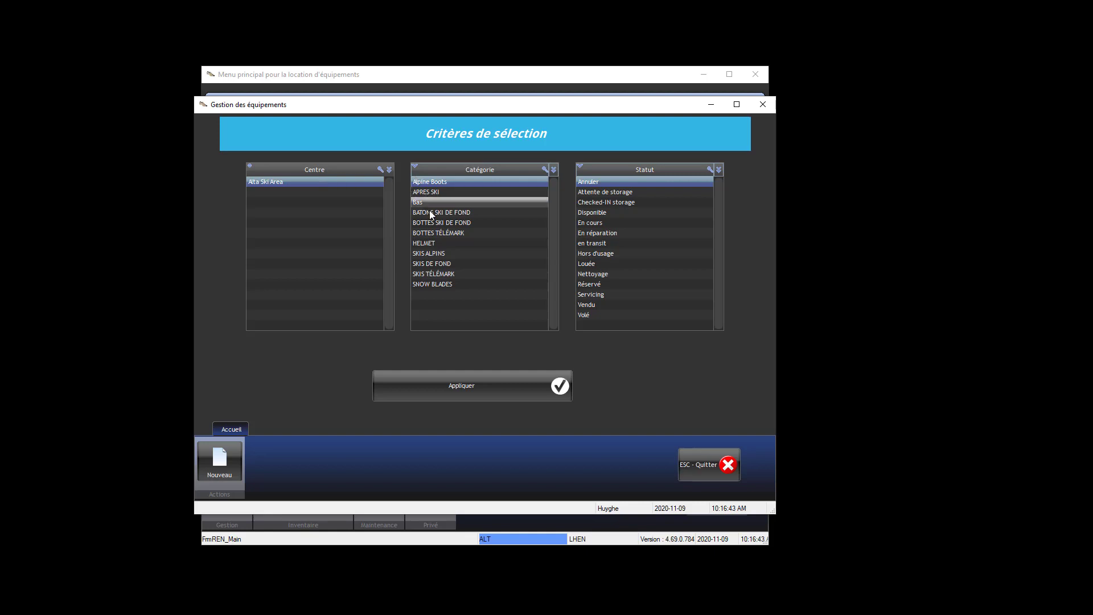
click(439, 254)
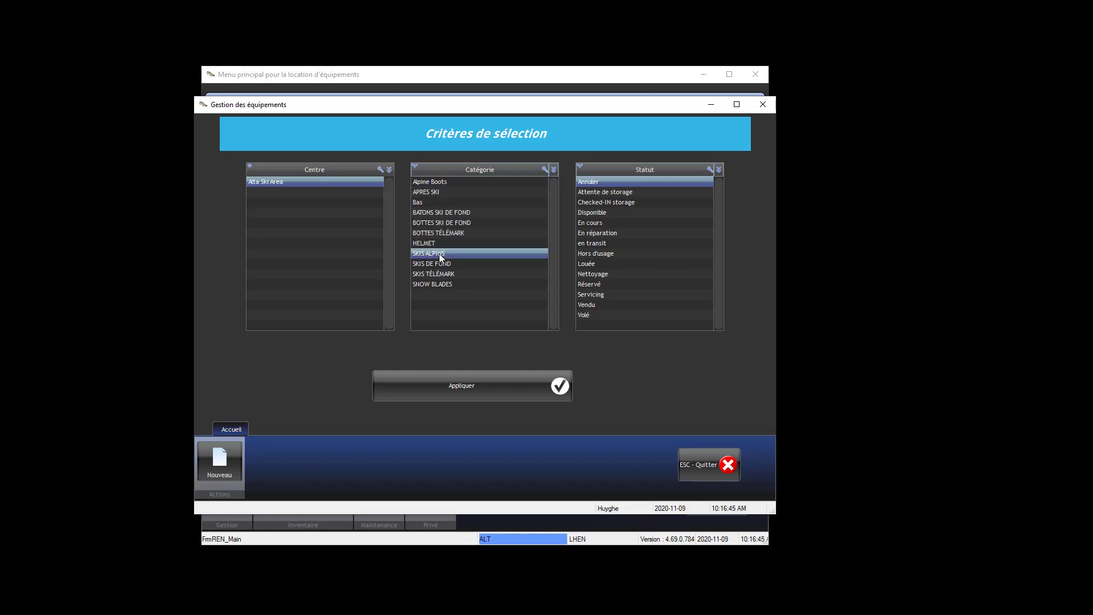
click(589, 213)
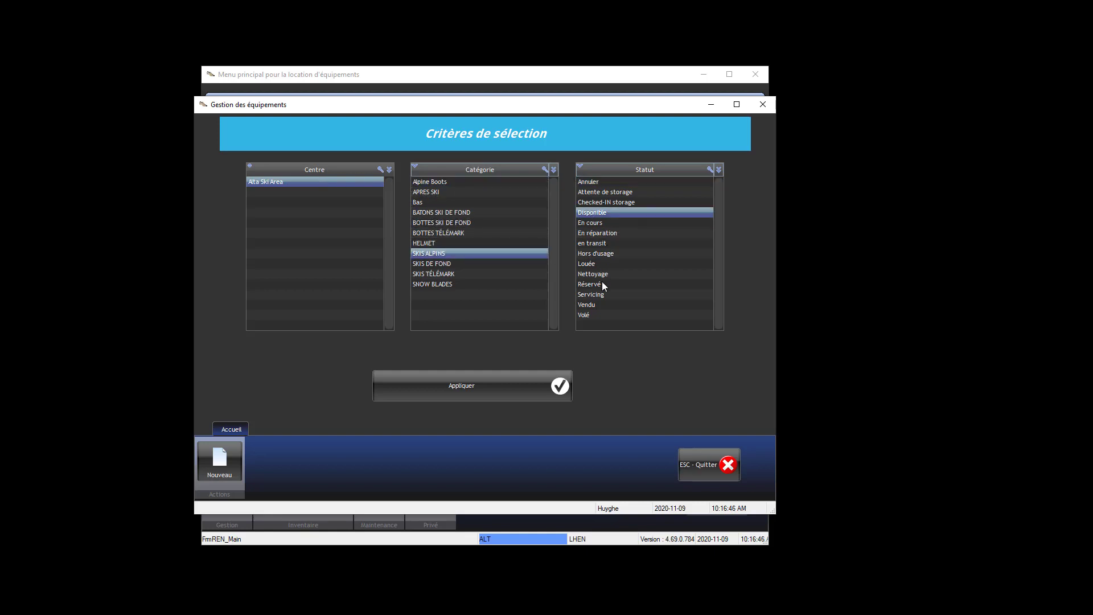
click(547, 384)
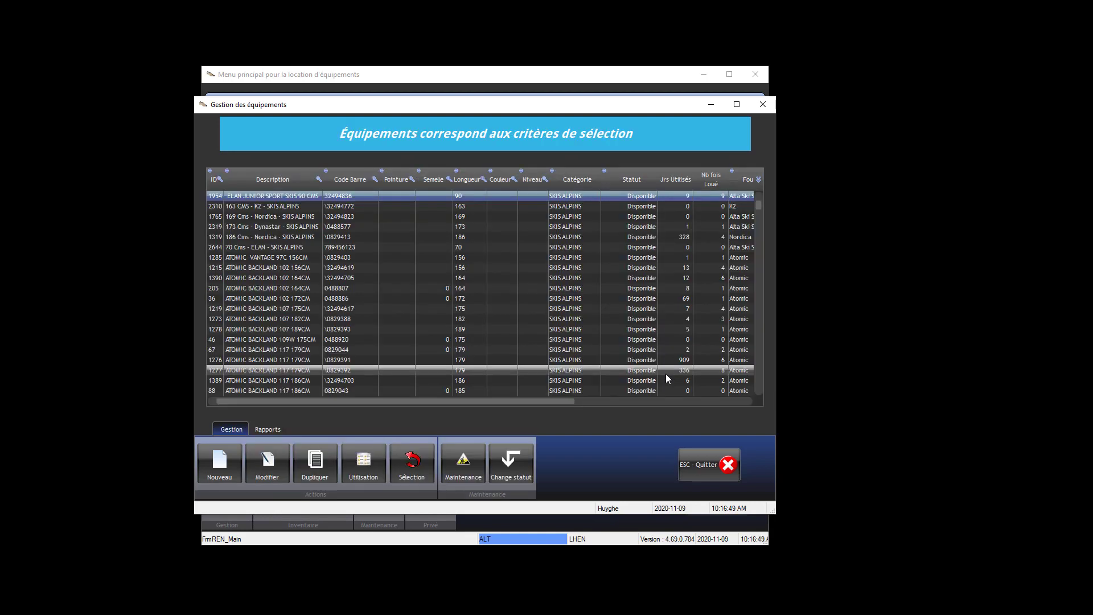
Open the ATOMIC BACKLAND 107 175CM record and browse its rental price list.
double_click(364, 310)
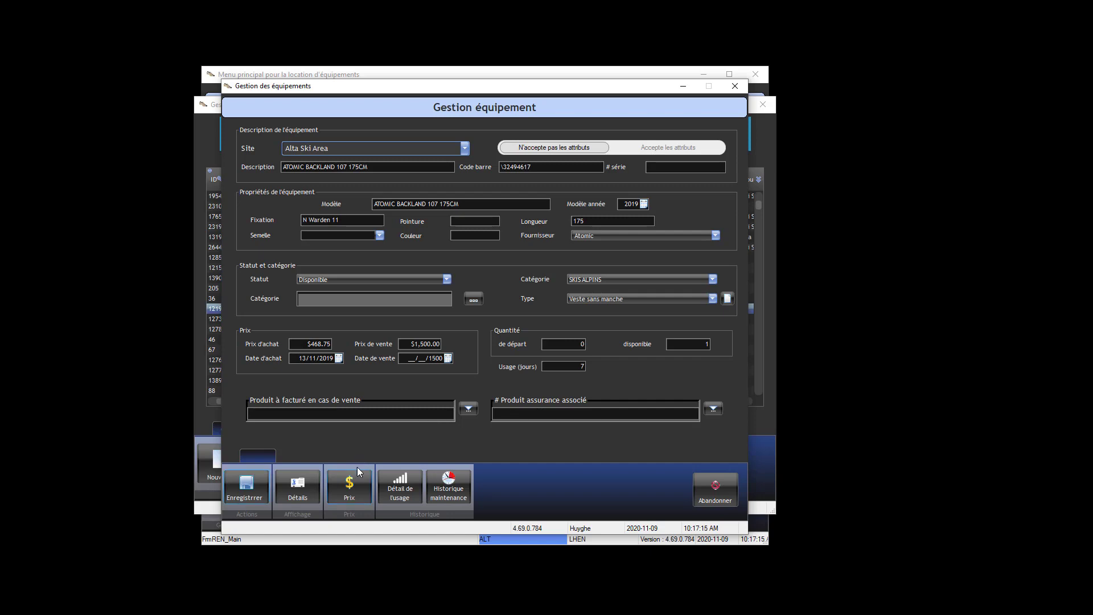
click(358, 483)
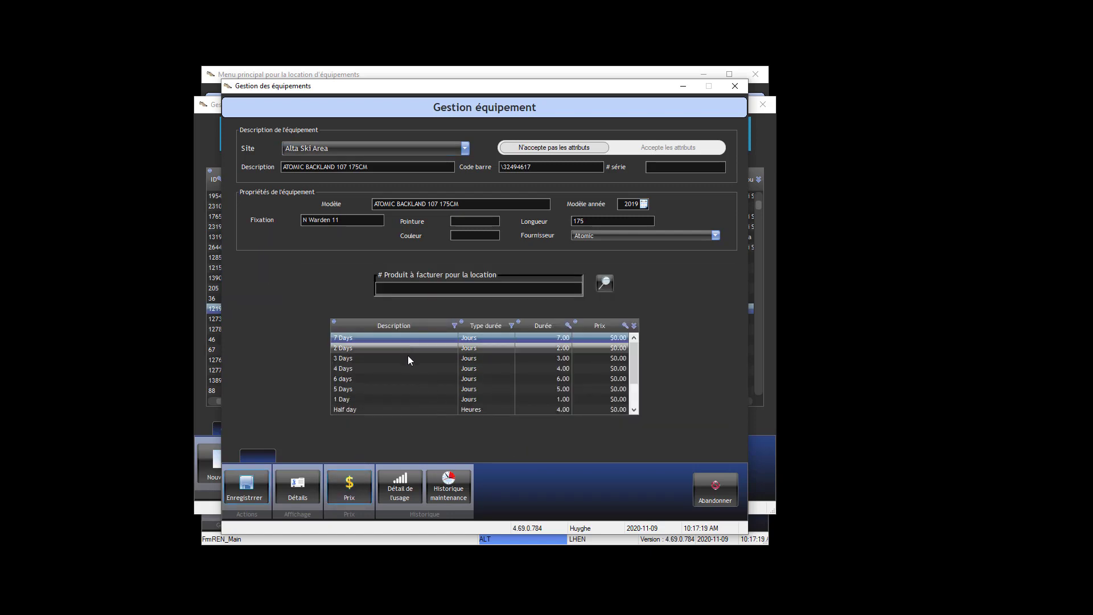
scroll(410, 378, down, 1)
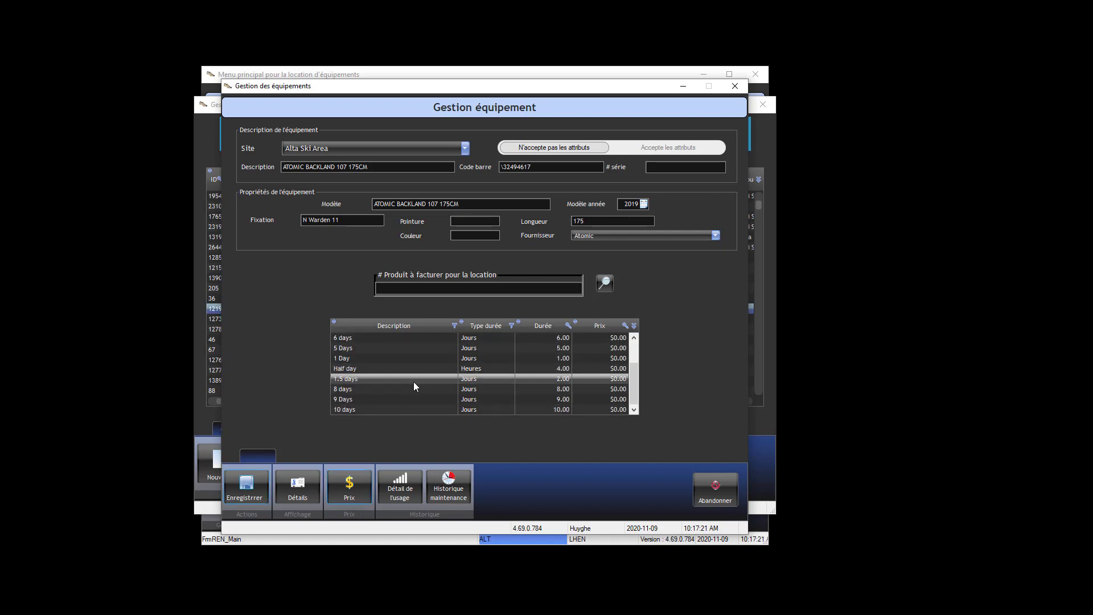
scroll(414, 382, up, 2)
scroll(413, 355, down, 1)
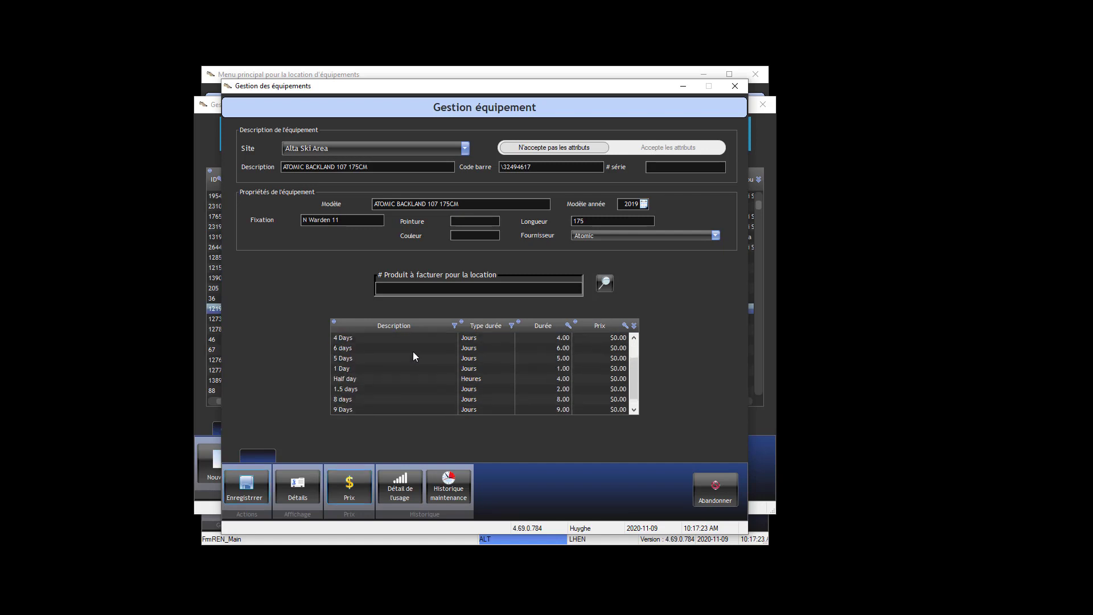
scroll(413, 357, down, 1)
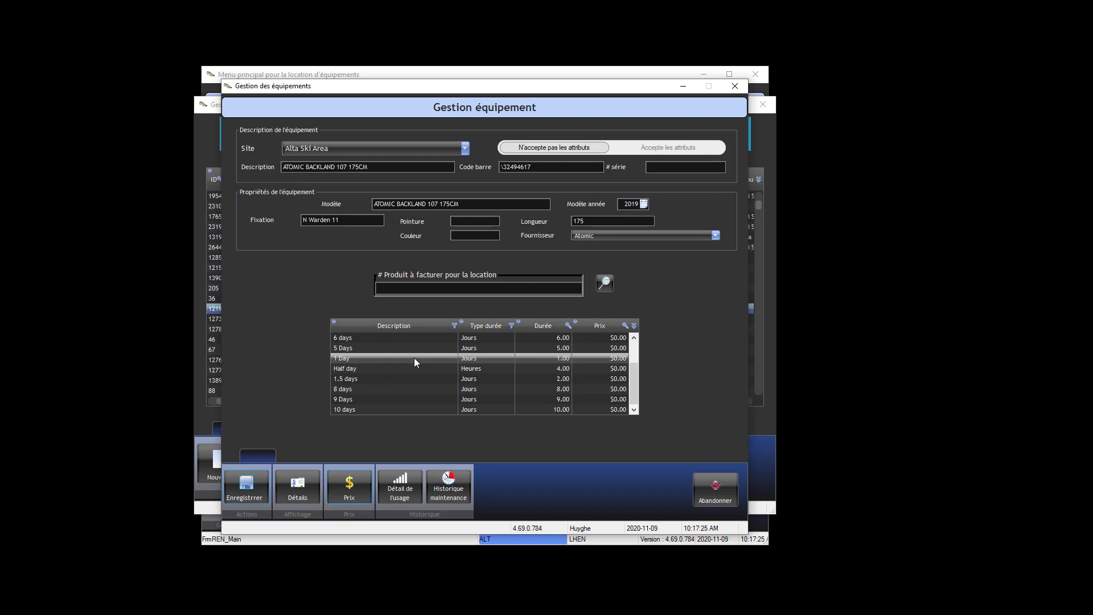
scroll(415, 364, up, 3)
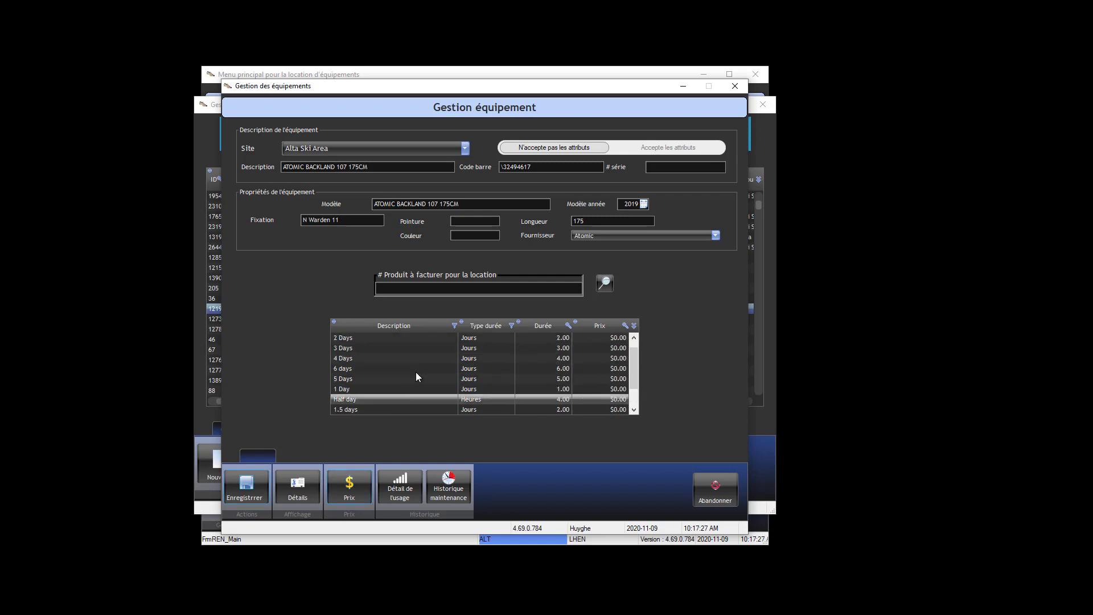
scroll(417, 373, down, 2)
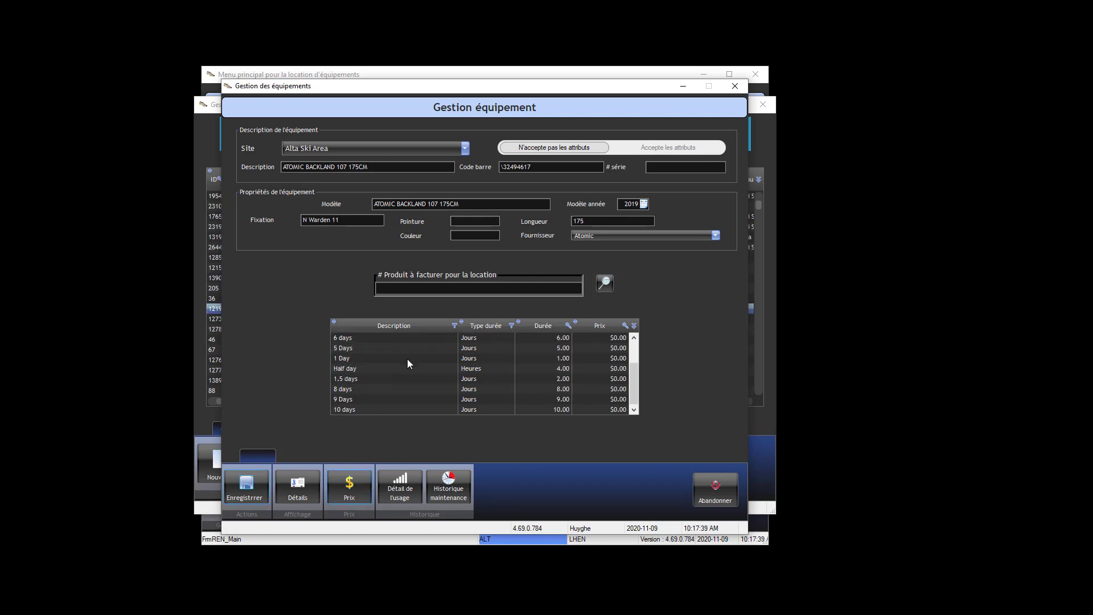
View the item's usage history and its maintenance history, closing each window.
click(400, 485)
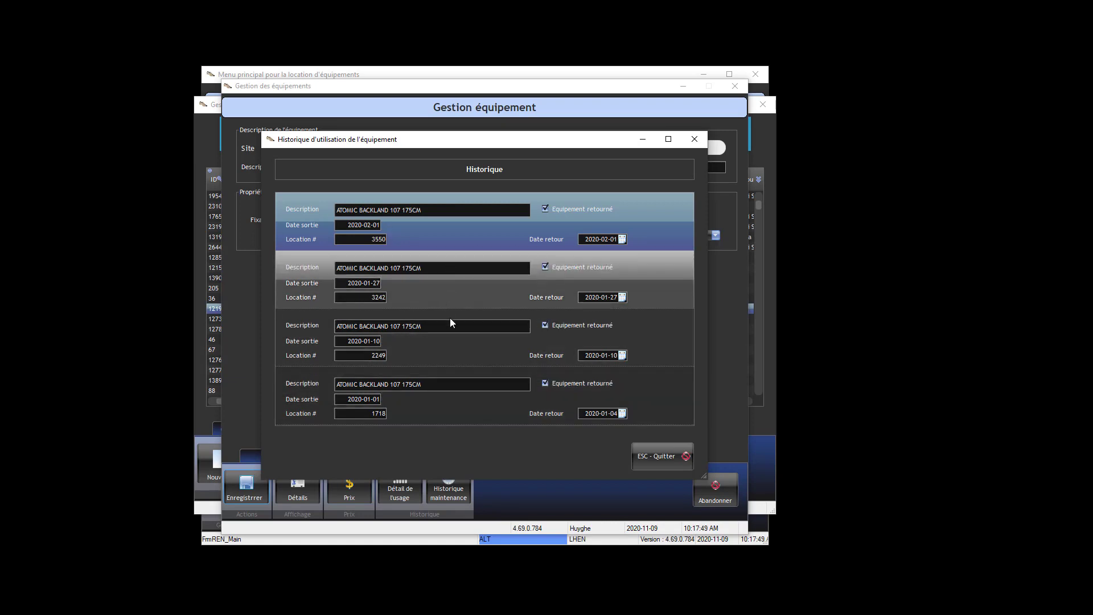
click(664, 456)
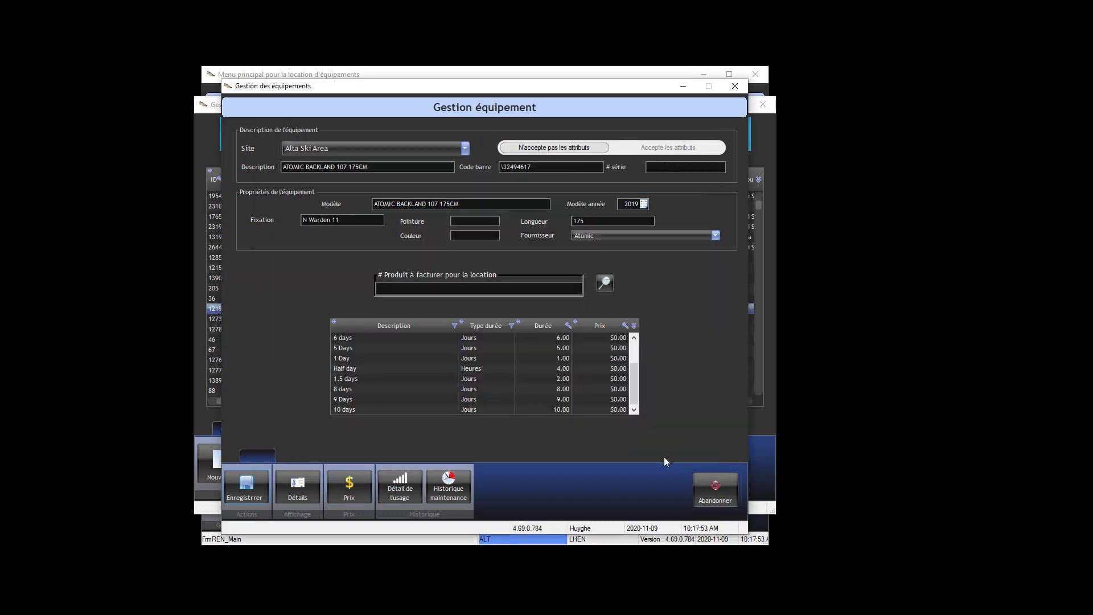
click(460, 495)
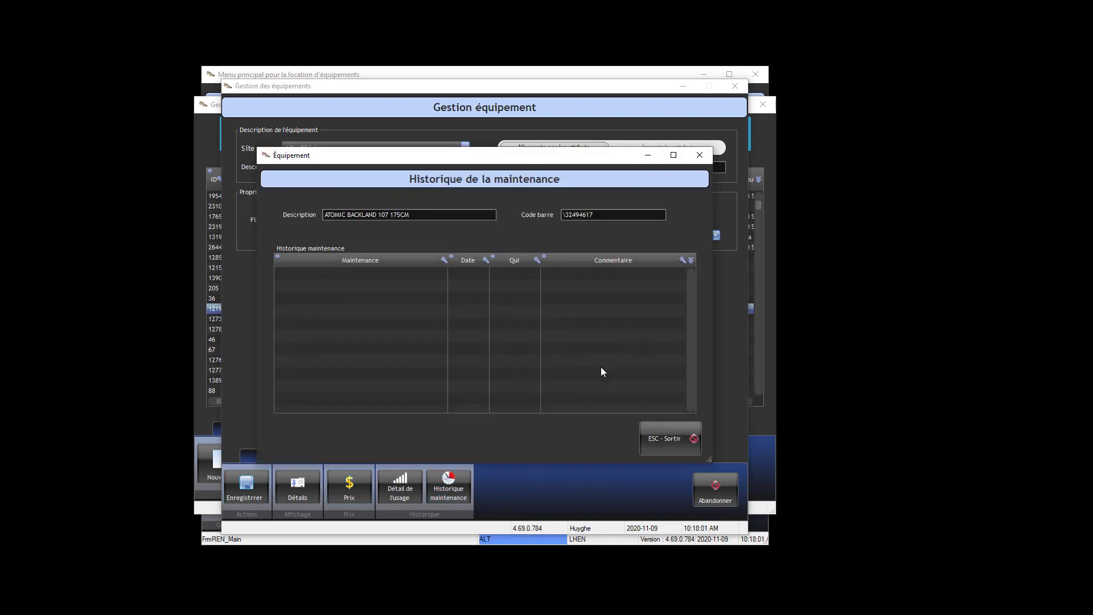
click(664, 430)
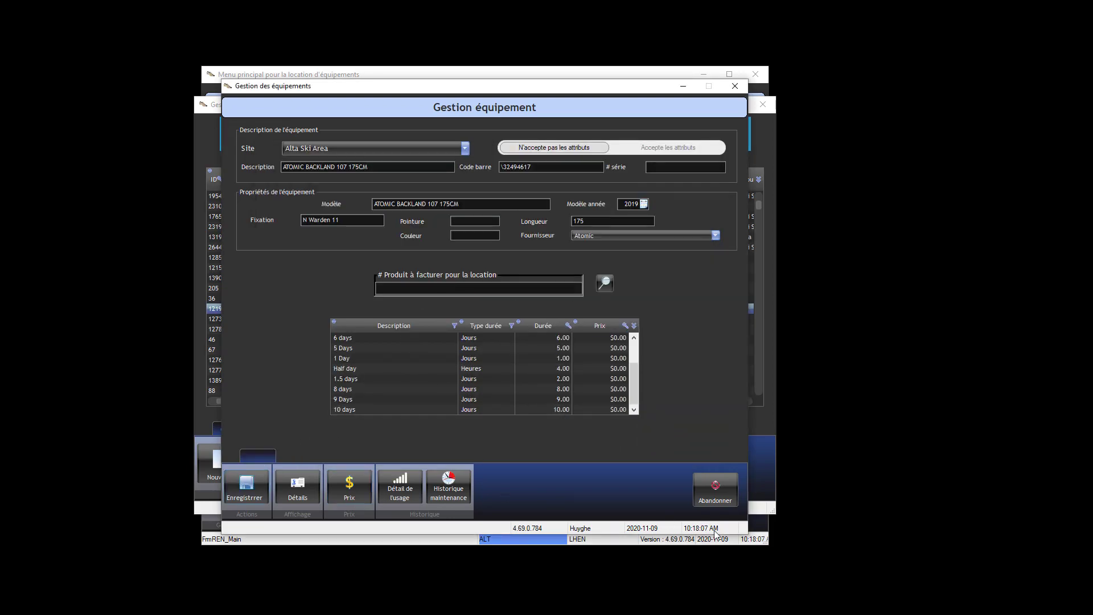
Abandon the item record, view the reports section and exit equipment management.
click(713, 489)
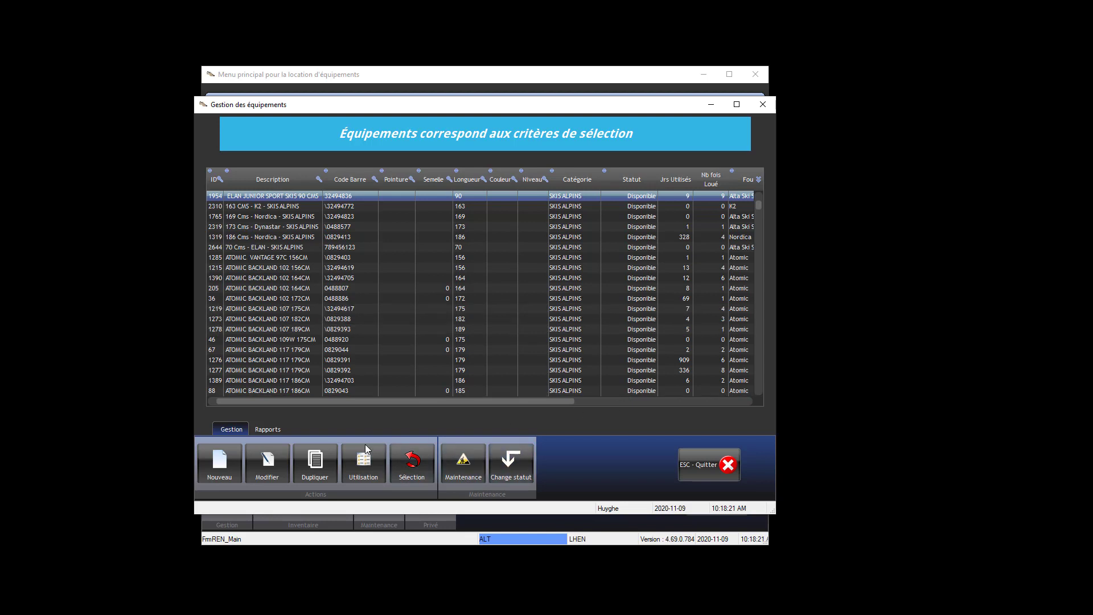
click(265, 430)
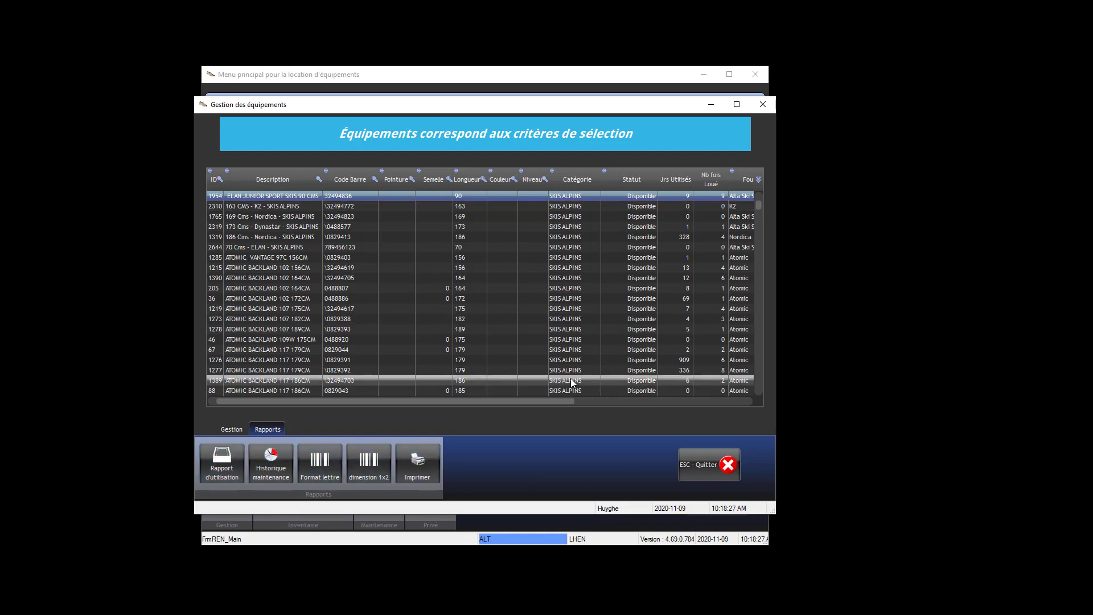
click(695, 456)
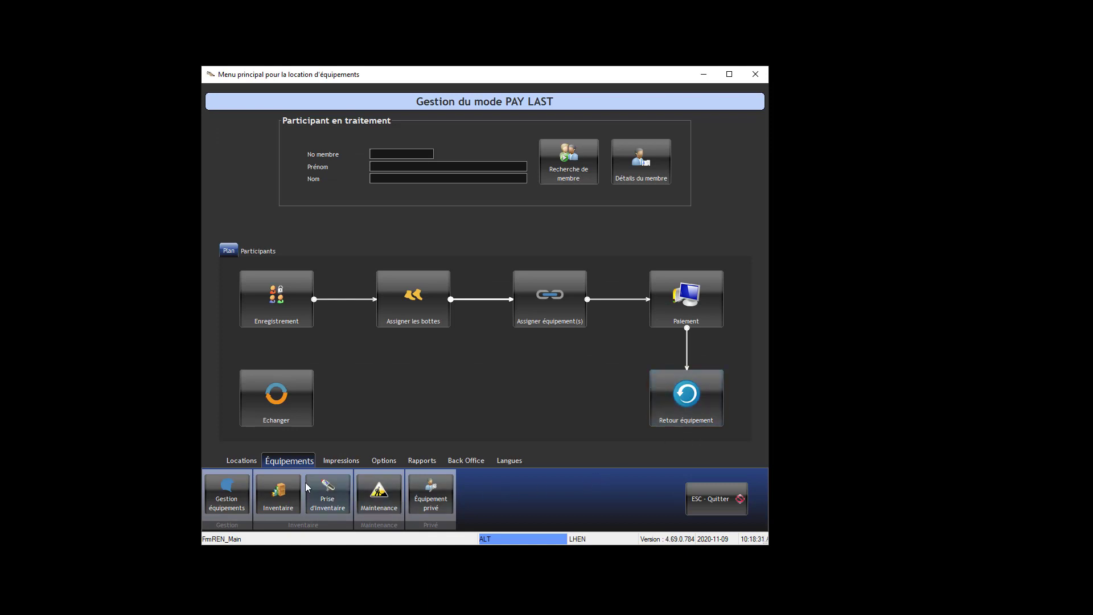
Open the inventory screen, switch to the list view and select the SALOMON SIAM 7 PILOT item.
click(278, 493)
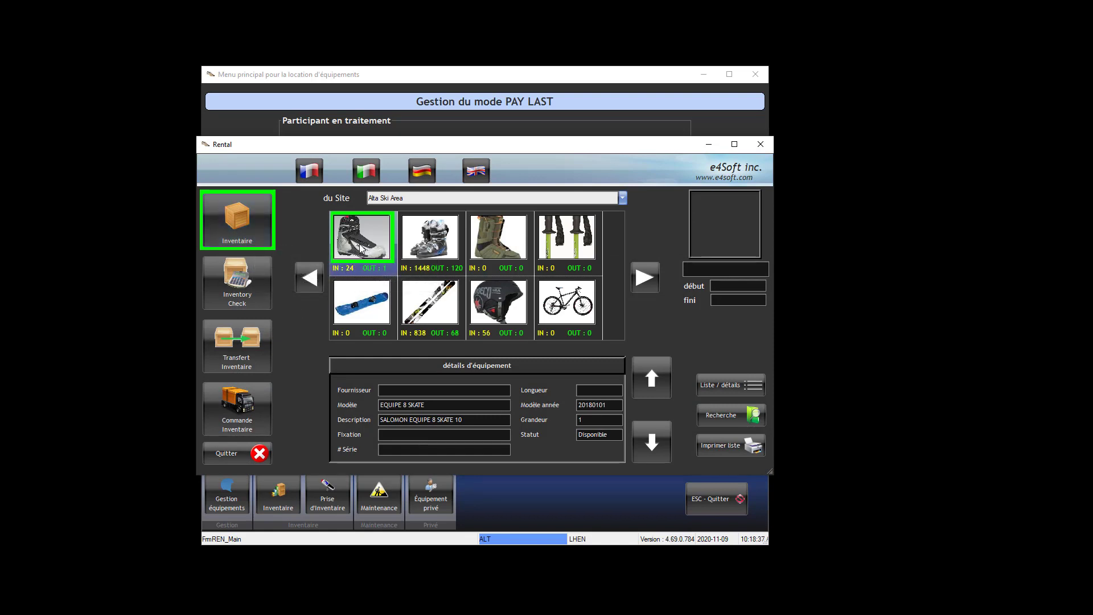
click(715, 387)
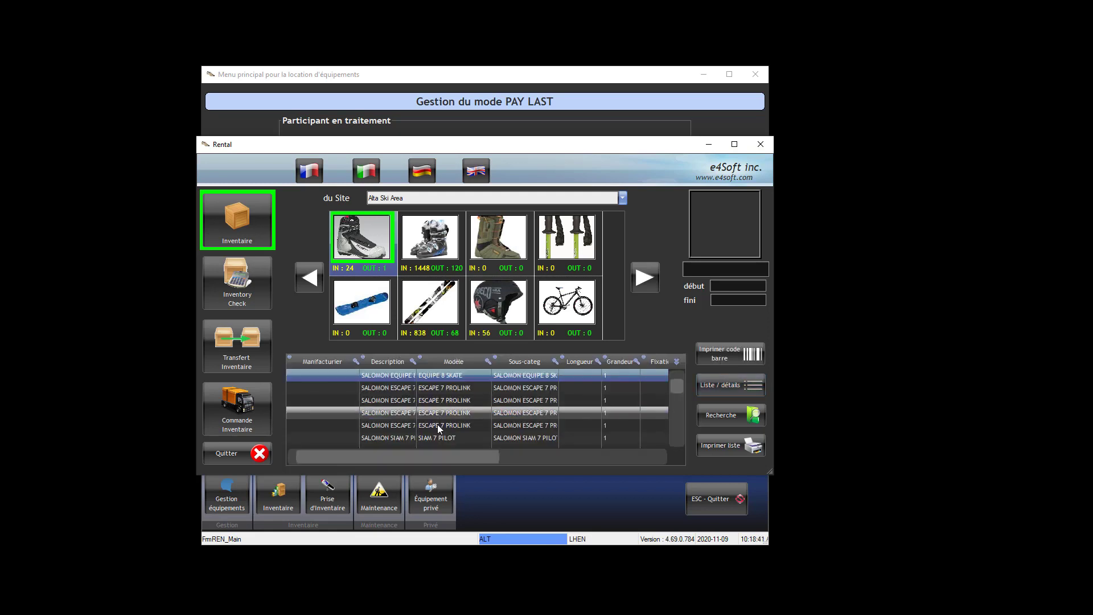
click(434, 439)
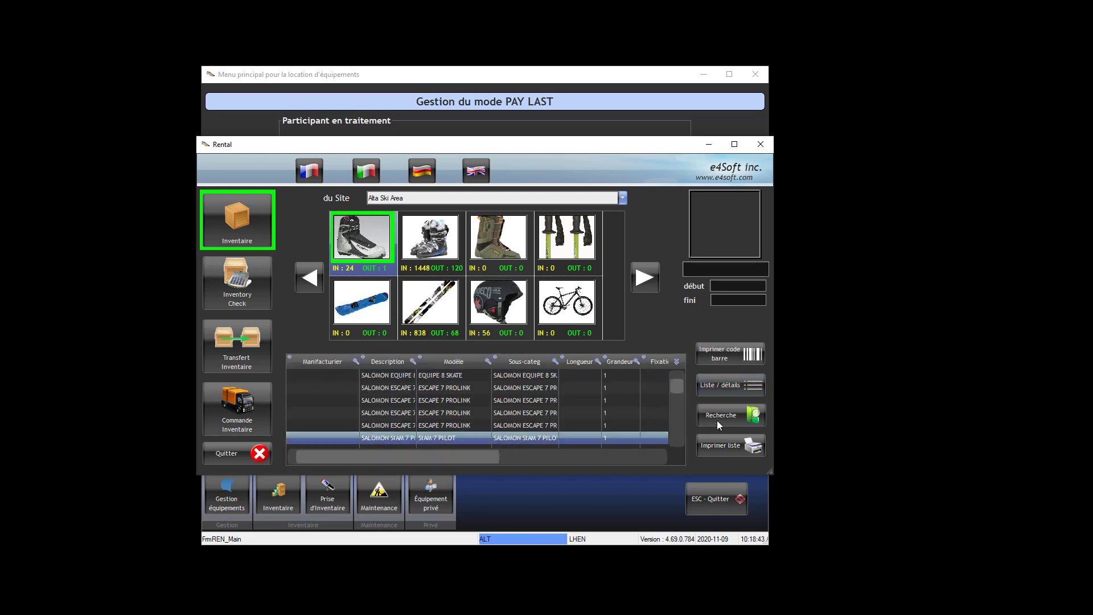
Show the selected item's equipment details, then close the inventory window.
click(724, 386)
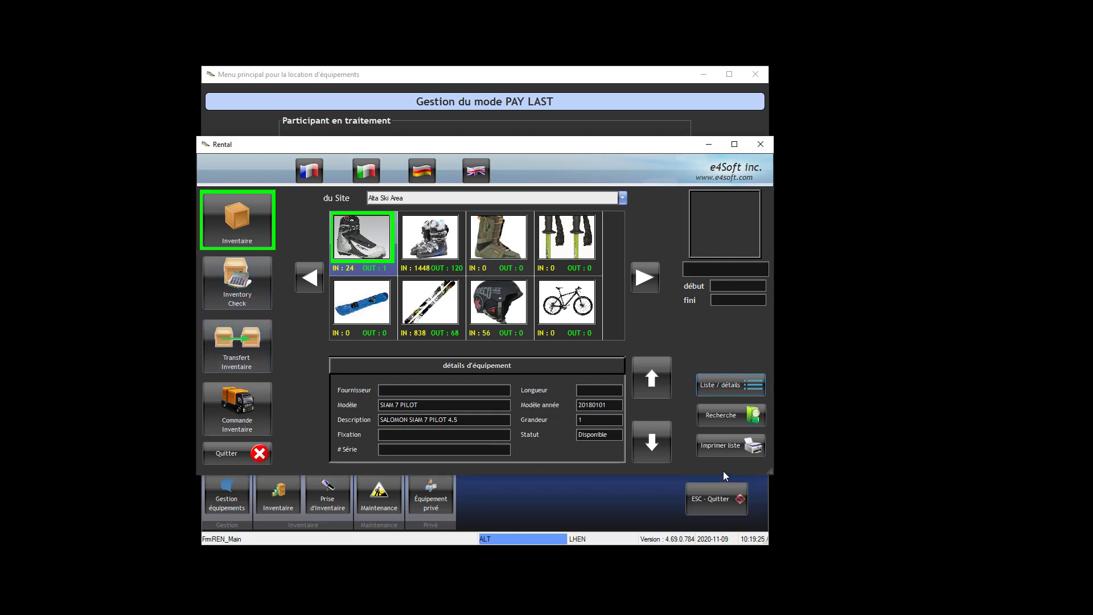
click(760, 144)
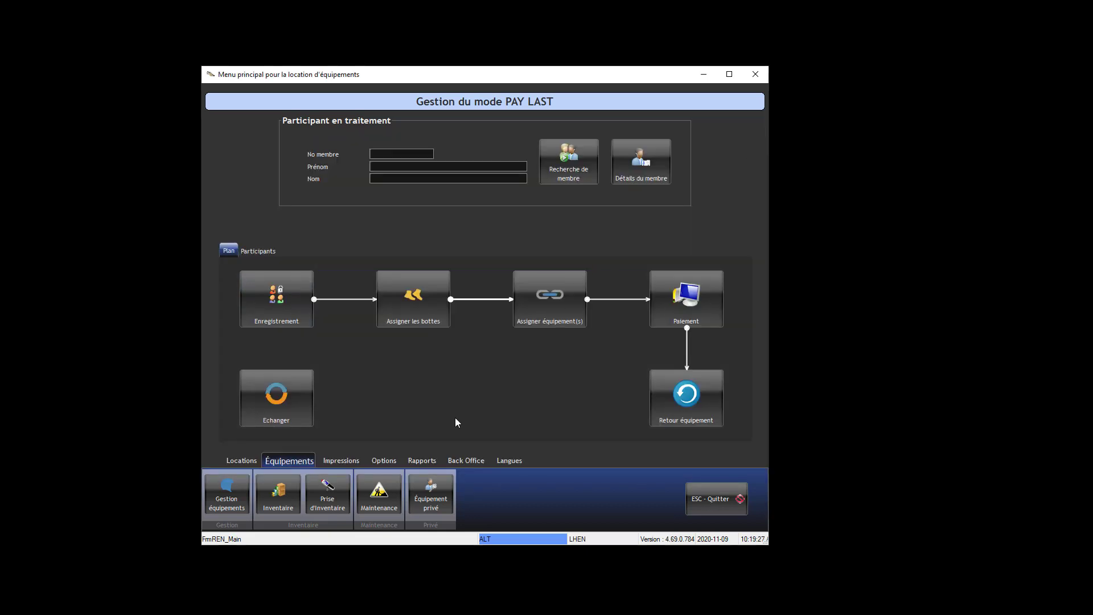
Open private equipment, list available SKIS ALPINS items using the Disponible status and SKIS ALPINS category criteria, then exit.
click(439, 486)
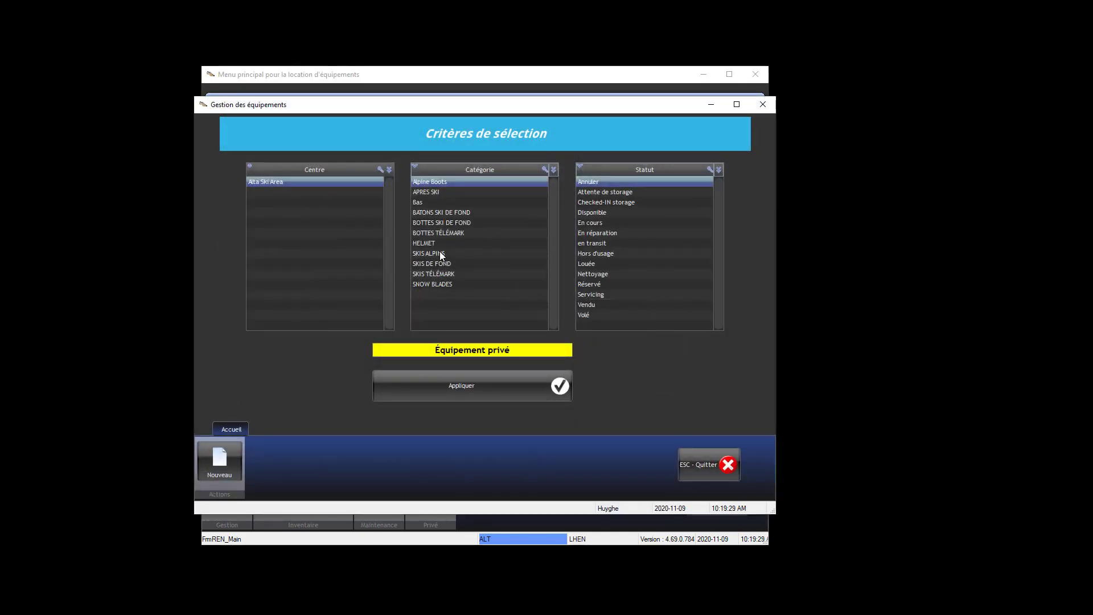
click(598, 212)
click(501, 253)
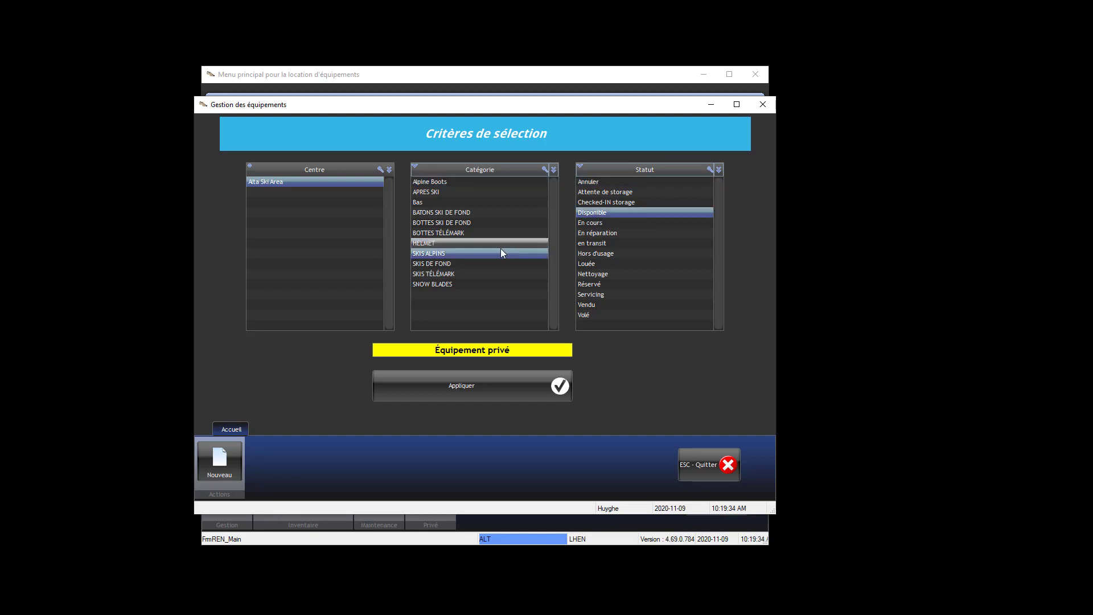
click(497, 380)
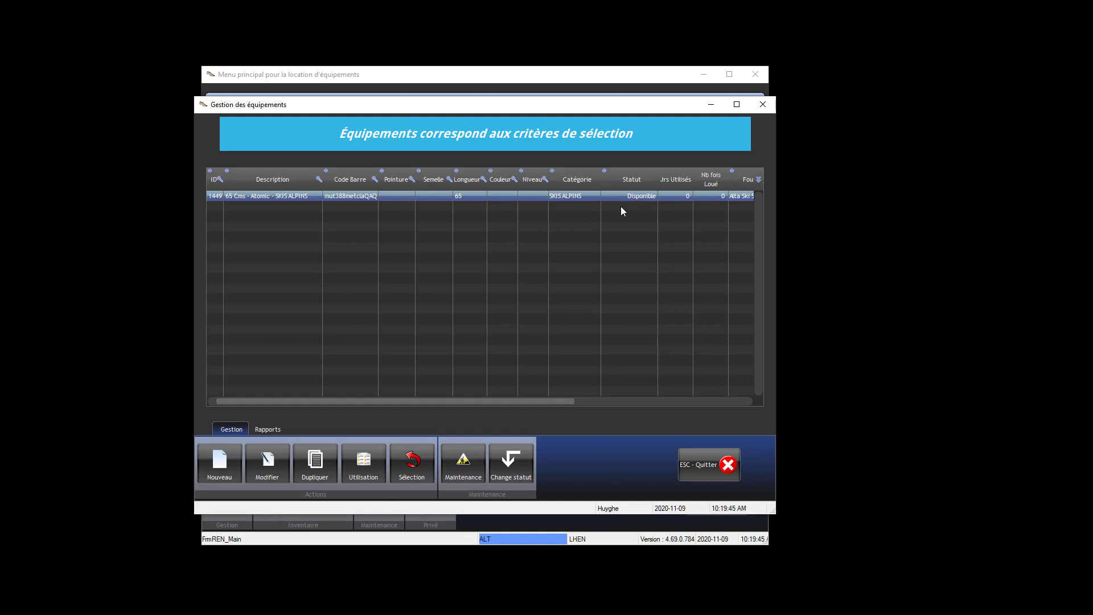
click(707, 462)
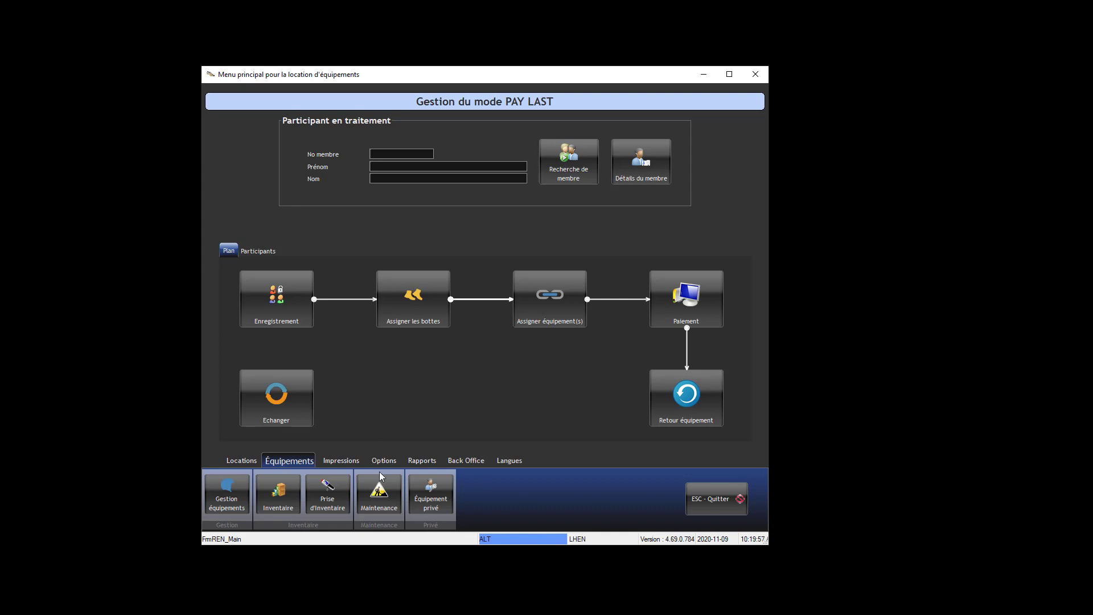
Open the equipment maintenance screen and exit it without changes.
click(380, 497)
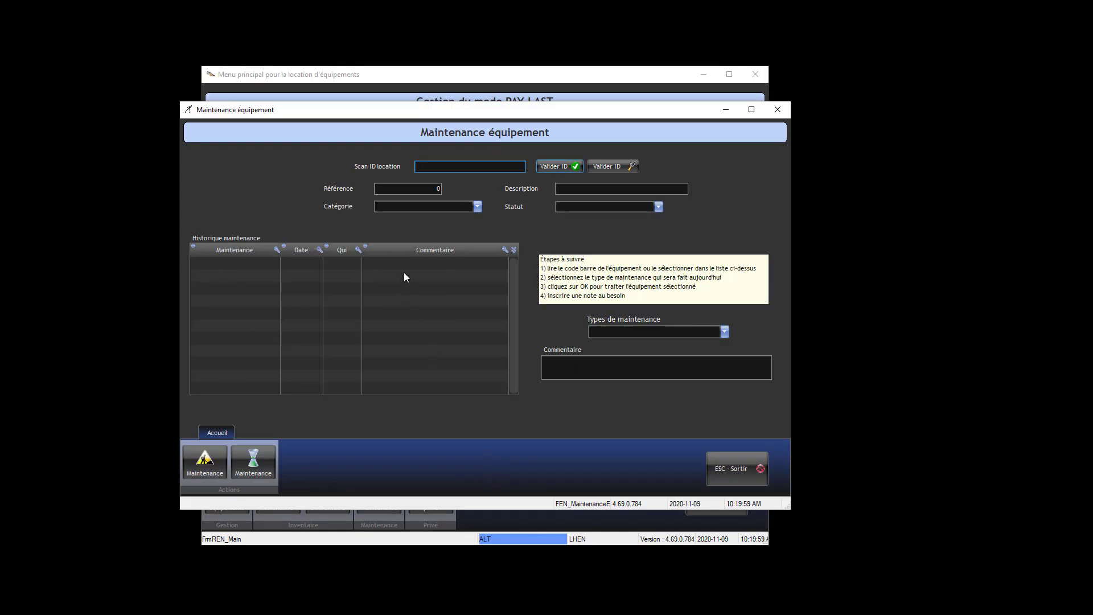
click(739, 470)
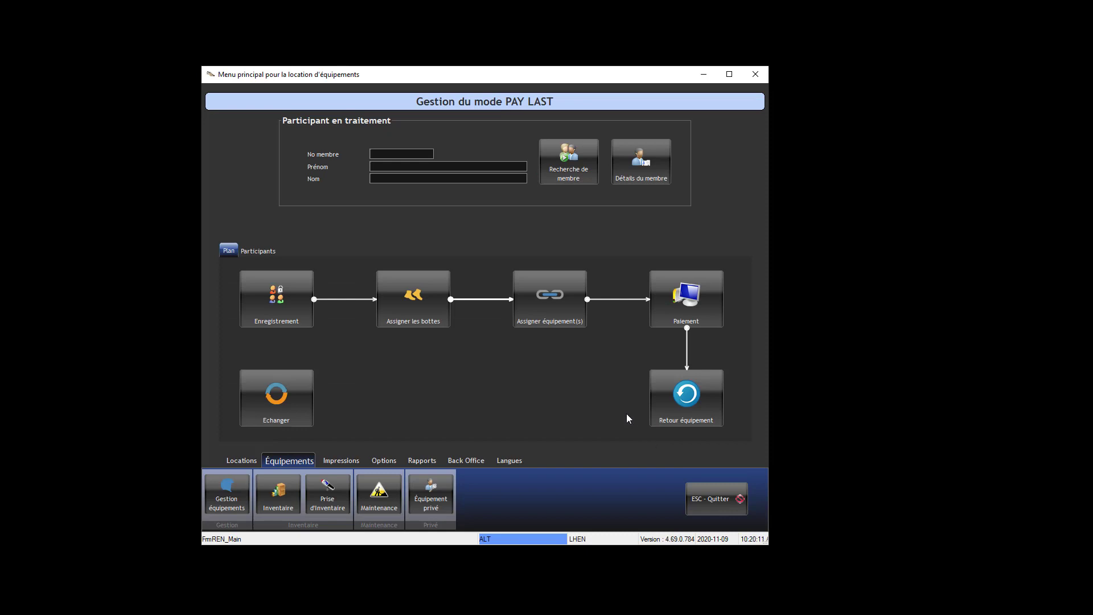